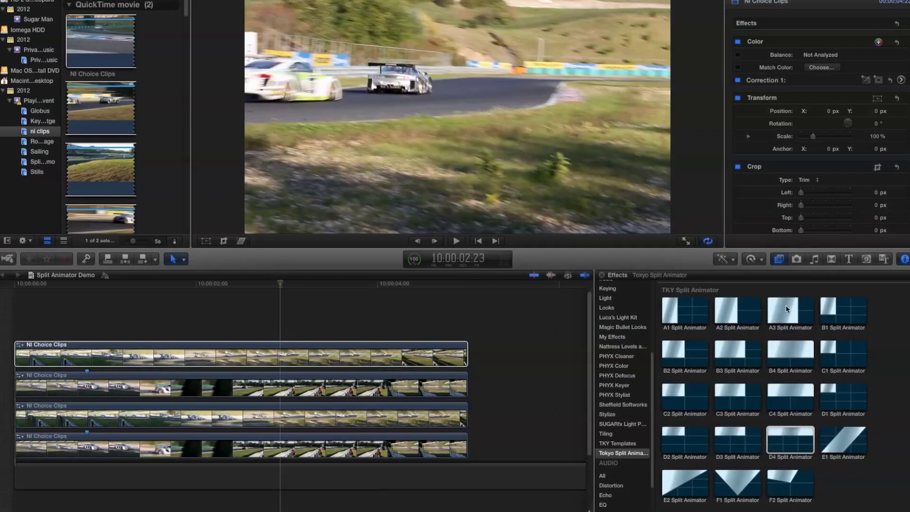
# Put B1 Split Animator on the stacked race clips and D4 on another, then select the lower three
pyautogui.doubleClick(825, 308)
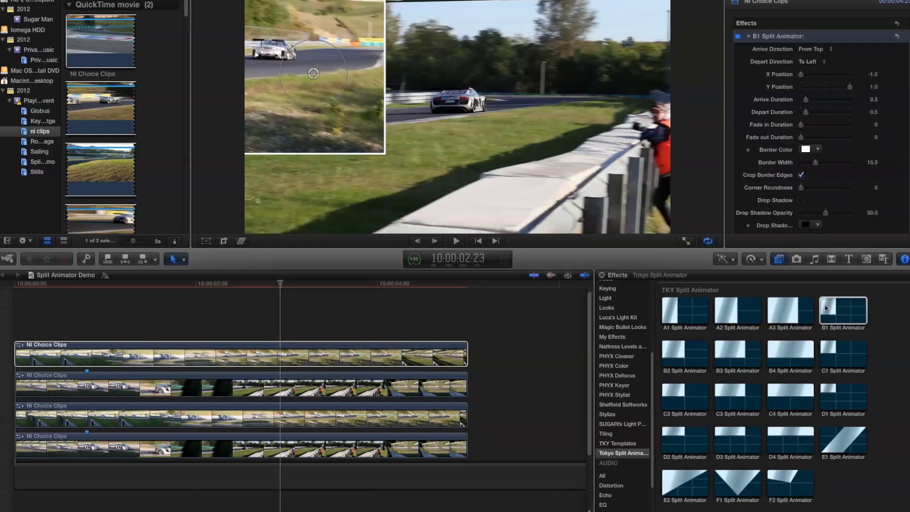
pyautogui.moveTo(824, 309); pyautogui.dragTo(279, 423)
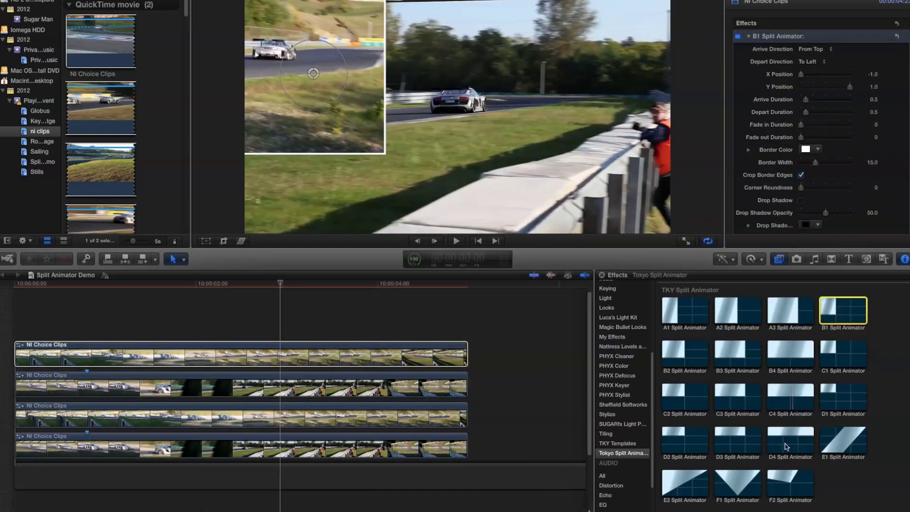
pyautogui.moveTo(789, 443); pyautogui.dragTo(258, 450)
pyautogui.moveTo(527, 455); pyautogui.dragTo(286, 386)
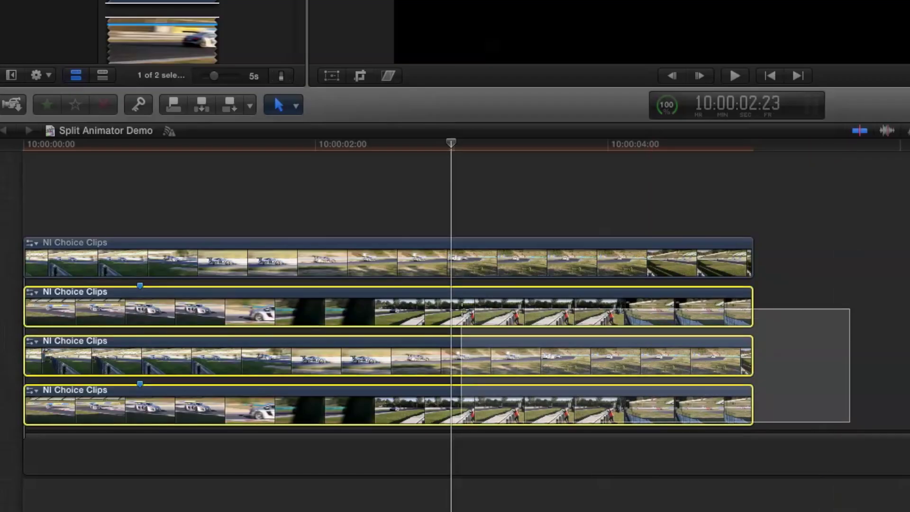
pyautogui.moveTo(461, 308); pyautogui.dragTo(449, 303)
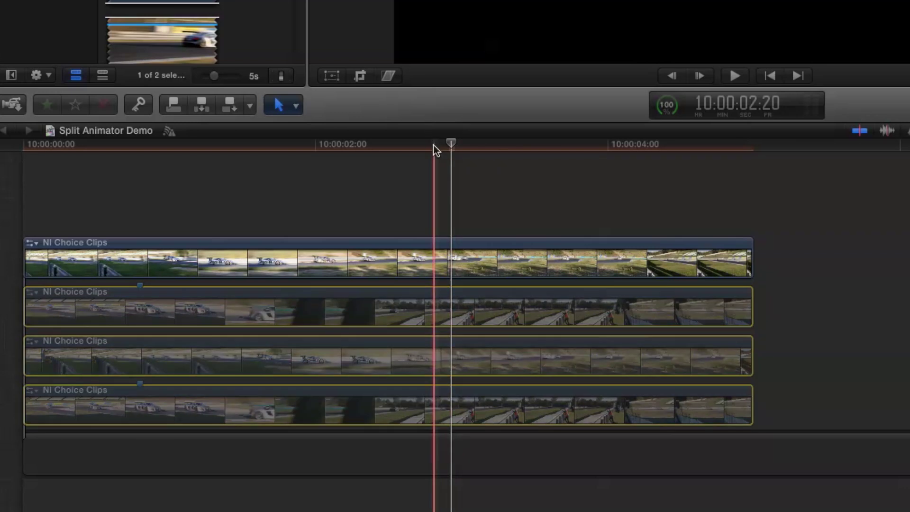
# Place the first B1 box at bottom right (X 1, Y -1) and the second at bottom centre (X 0, Y -1)
pyautogui.click(433, 145)
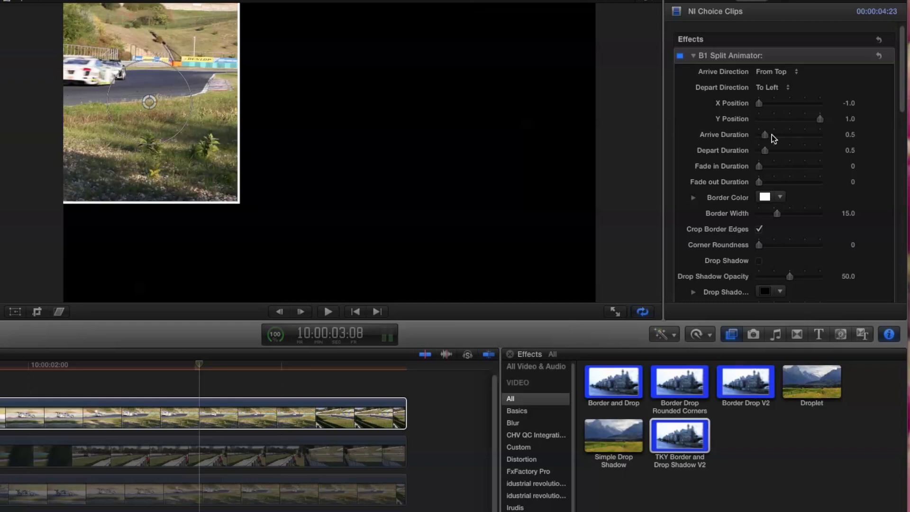
pyautogui.moveTo(759, 104)
pyautogui.mouseDown()
pyautogui.moveTo(857, 109)
pyautogui.moveTo(746, 119)
pyautogui.moveTo(823, 123)
pyautogui.moveTo(753, 120)
pyautogui.mouseUp()
pyautogui.moveTo(819, 103); pyautogui.dragTo(889, 126)
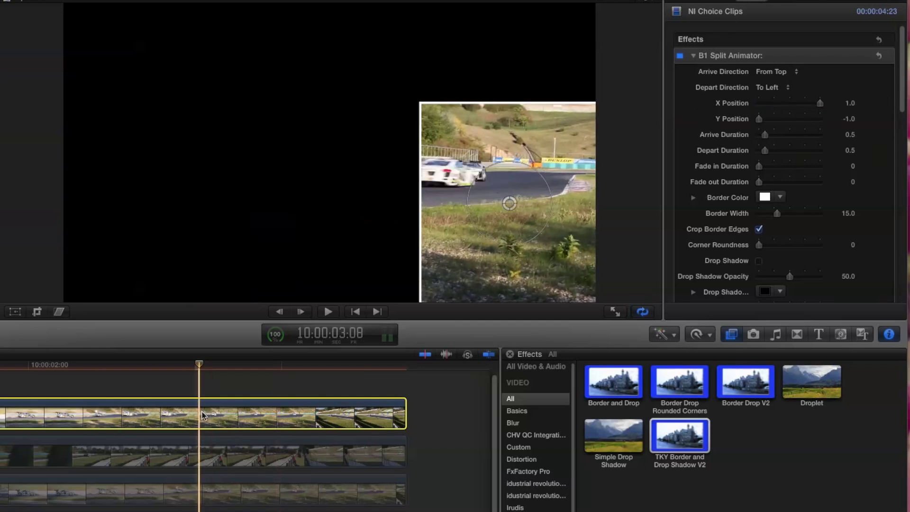
pyautogui.click(193, 444)
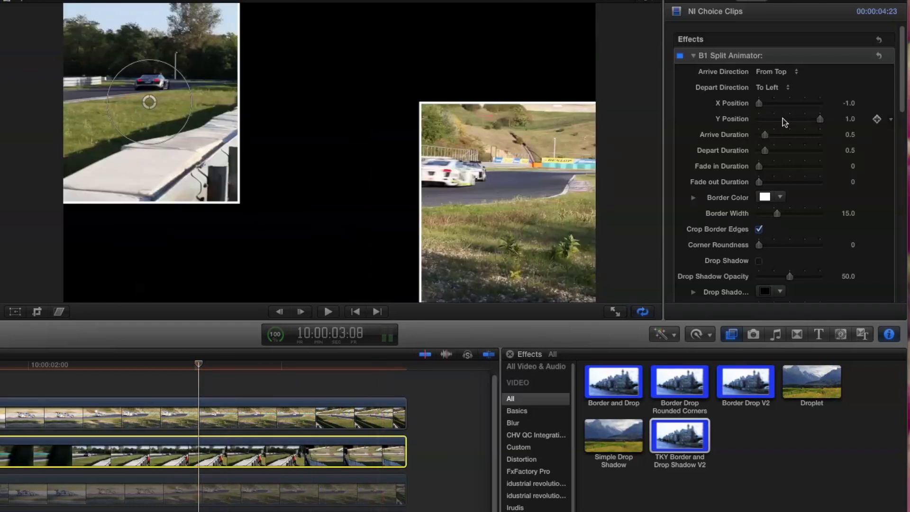
pyautogui.moveTo(819, 121); pyautogui.dragTo(758, 121)
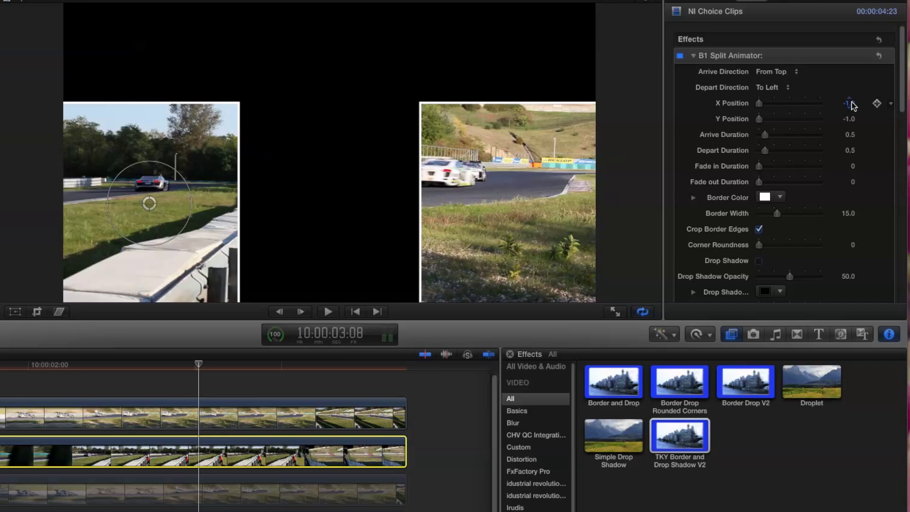
pyautogui.write('0')
pyautogui.press('Return')
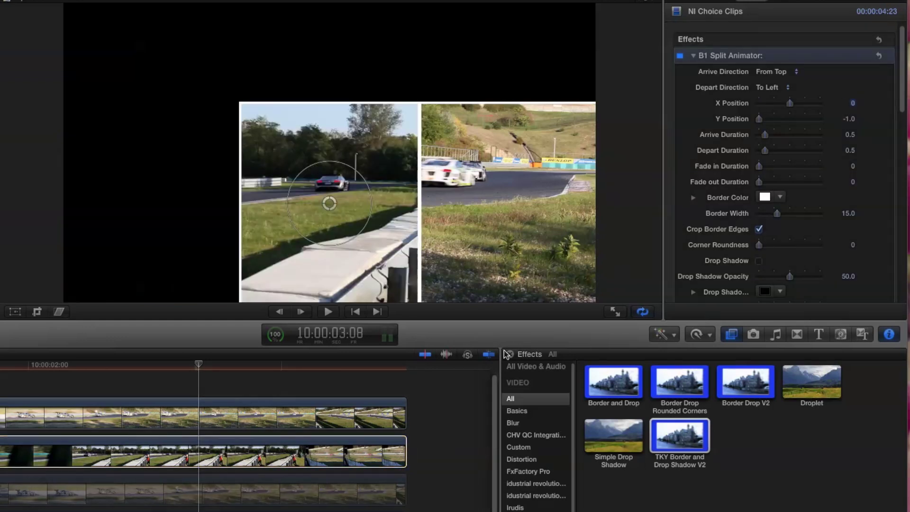
# Move the third B1 box to bottom left (X -1, Y -1), then play the four-panel composite
pyautogui.click(198, 481)
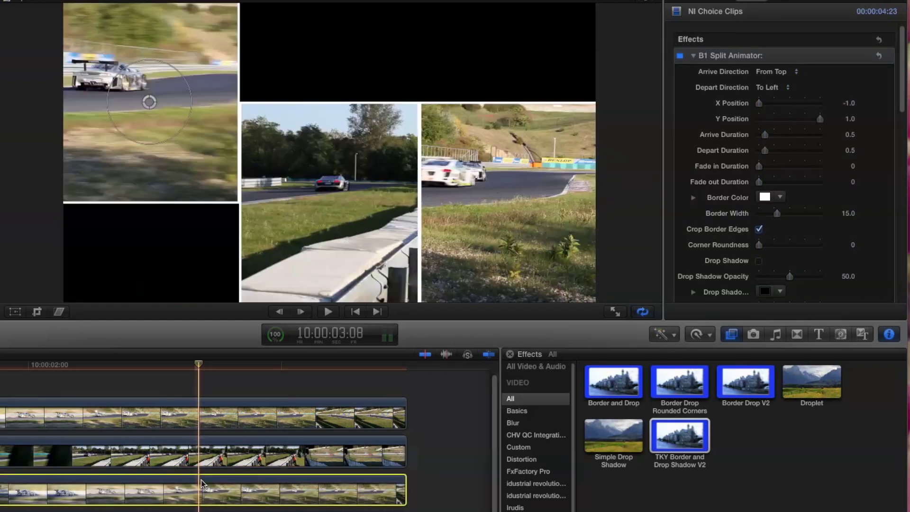
pyautogui.moveTo(822, 119); pyautogui.dragTo(716, 124)
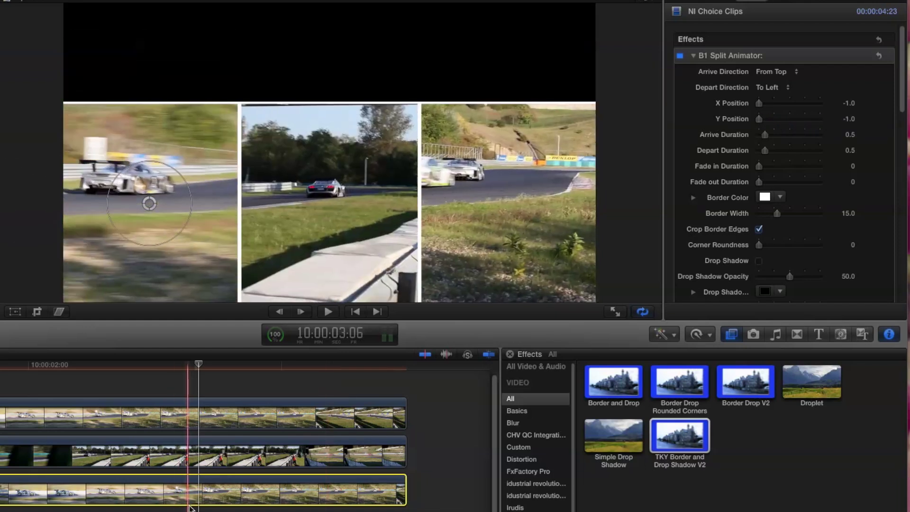
pyautogui.click(188, 417)
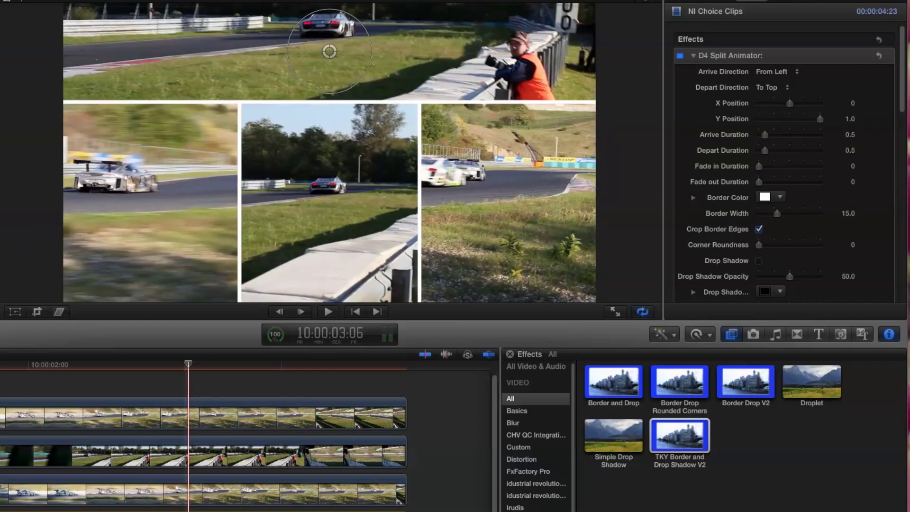
pyautogui.press('space')
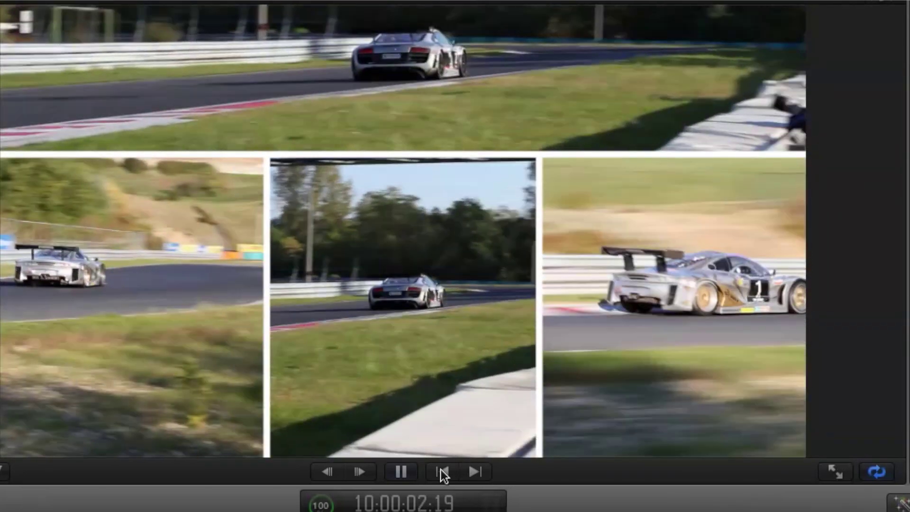
pyautogui.press('space')
pyautogui.click(441, 469)
pyautogui.press('space')
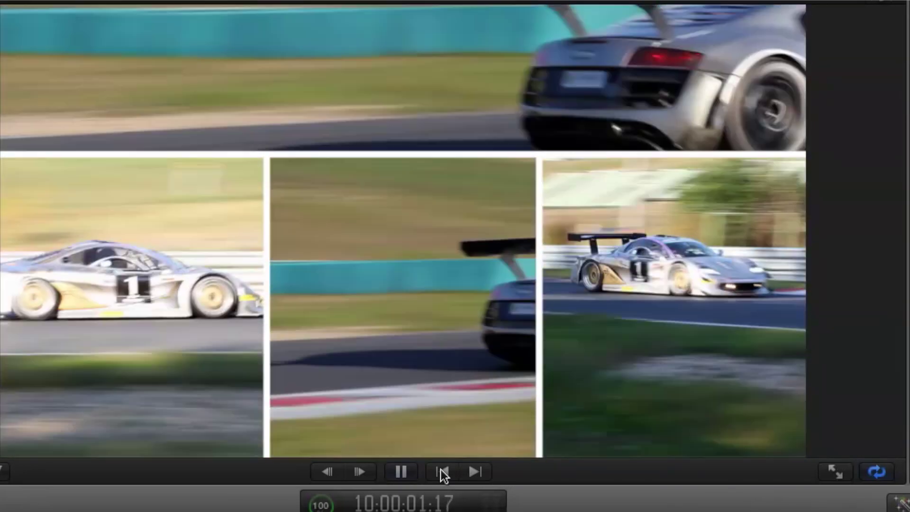
pyautogui.press('space')
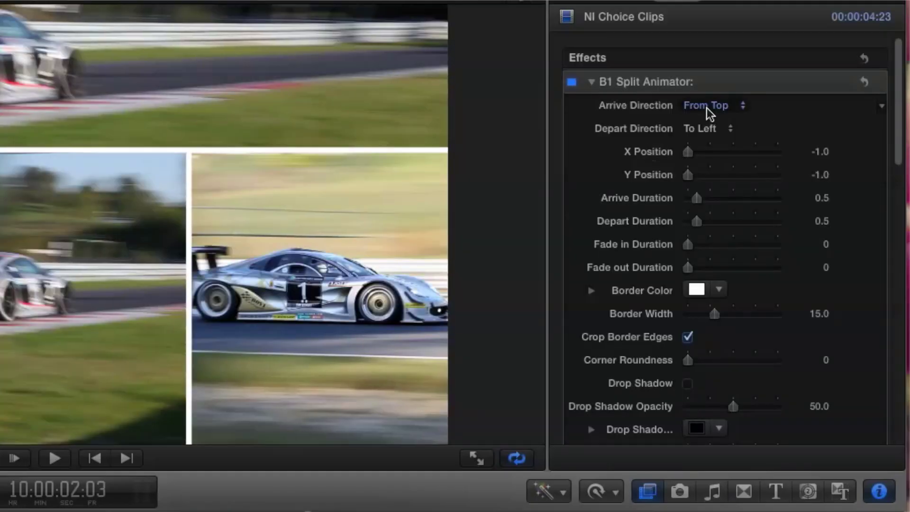
# Set one B1 box's Arrive Direction to From Bottom Left and replay the composite from the start
pyautogui.click(708, 107)
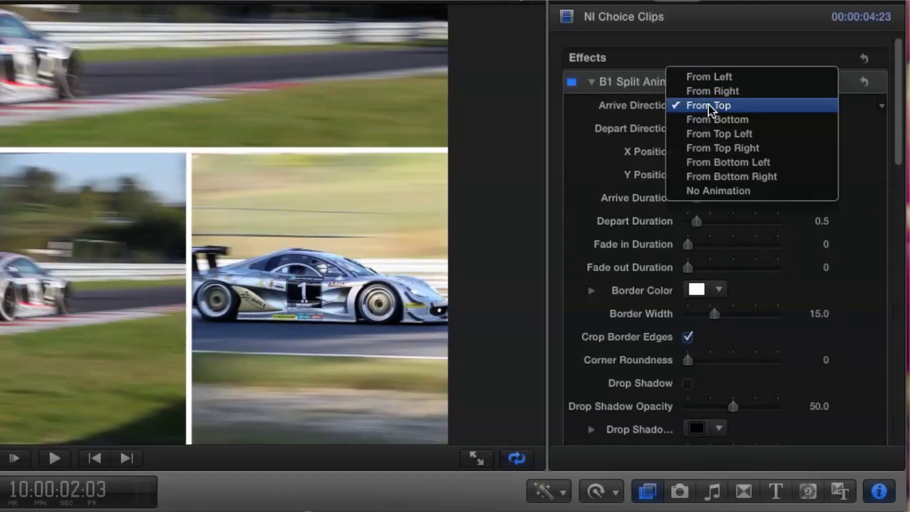
pyautogui.click(730, 164)
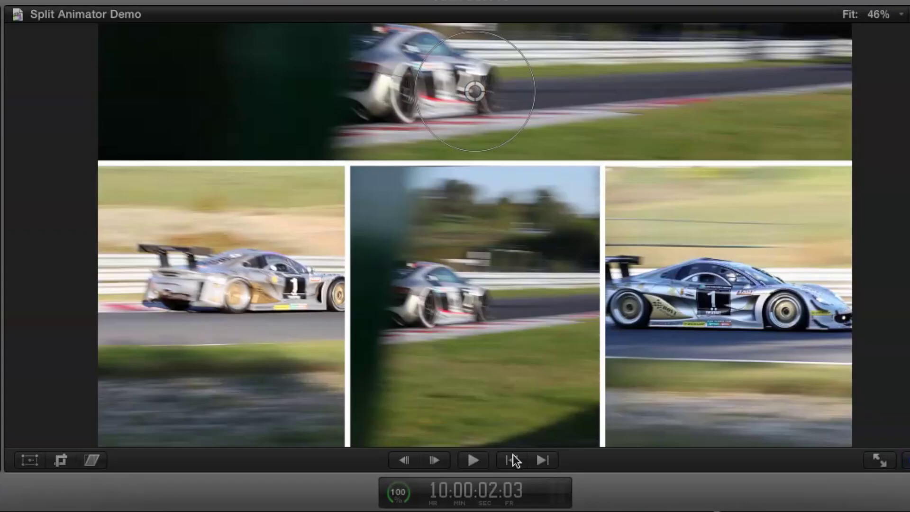
pyautogui.click(95, 458)
pyautogui.press('space')
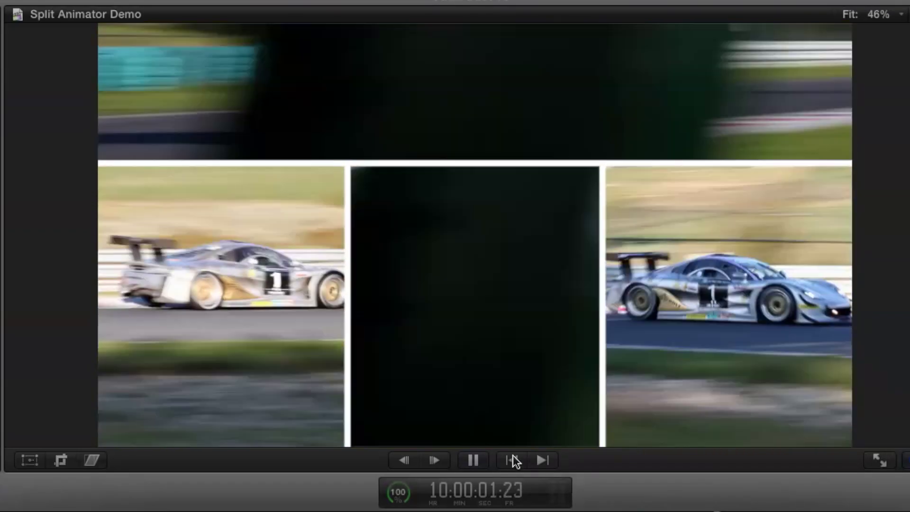
pyautogui.click(513, 460)
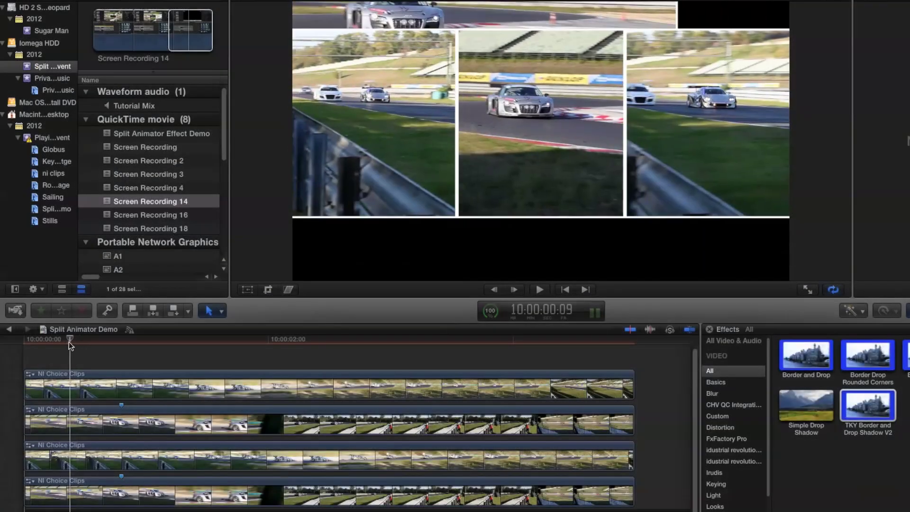
# Shift the top band clip and the third-row clip later in time, then play the staggered result
pyautogui.moveTo(62, 340)
pyautogui.mouseDown()
pyautogui.moveTo(84, 340)
pyautogui.moveTo(58, 340)
pyautogui.moveTo(68, 341)
pyautogui.mouseUp()
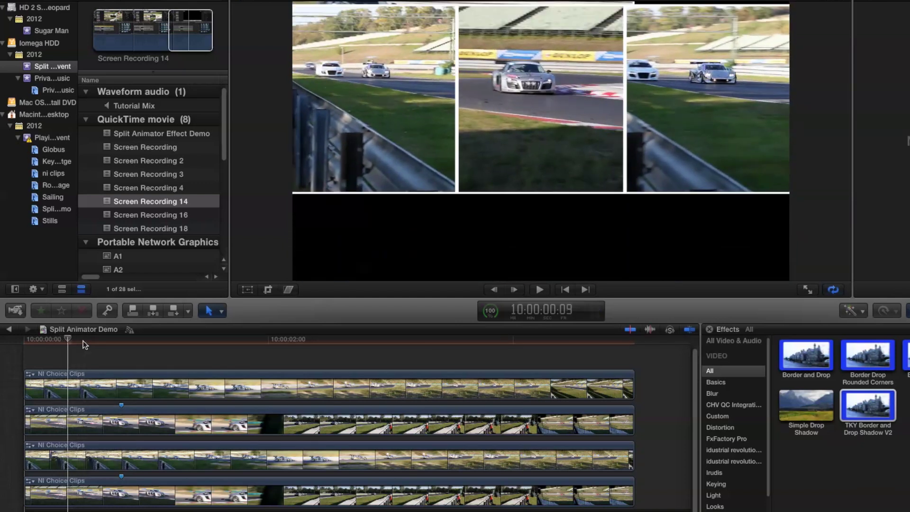
pyautogui.moveTo(117, 379); pyautogui.dragTo(140, 379)
pyautogui.click(171, 448)
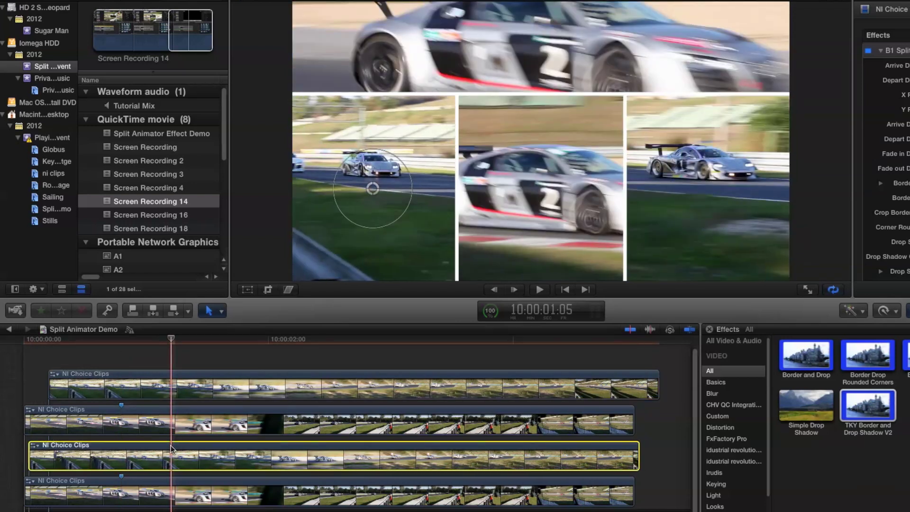
pyautogui.press('.')
pyautogui.press('.')
pyautogui.press('.')
pyautogui.press('.')
pyautogui.press('.')
pyautogui.press('.')
pyautogui.press('.')
pyautogui.press('Home')
pyautogui.press('space')
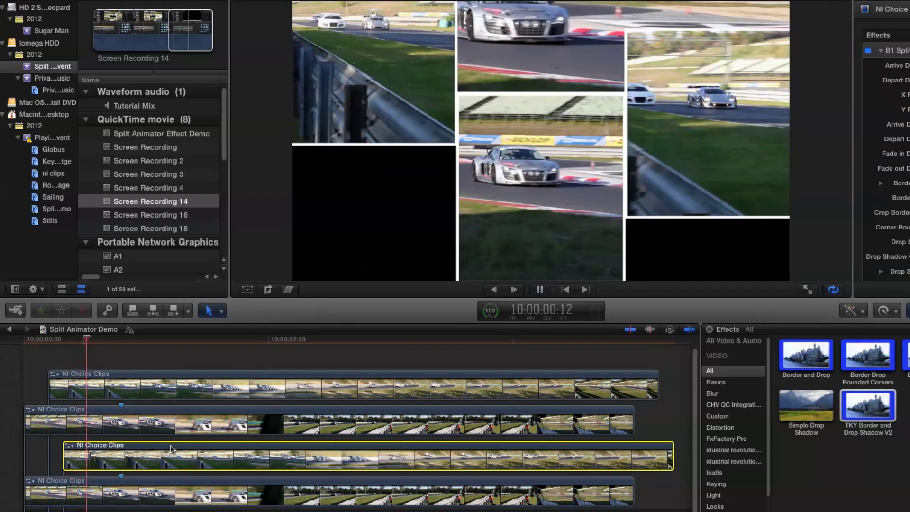
pyautogui.press('space')
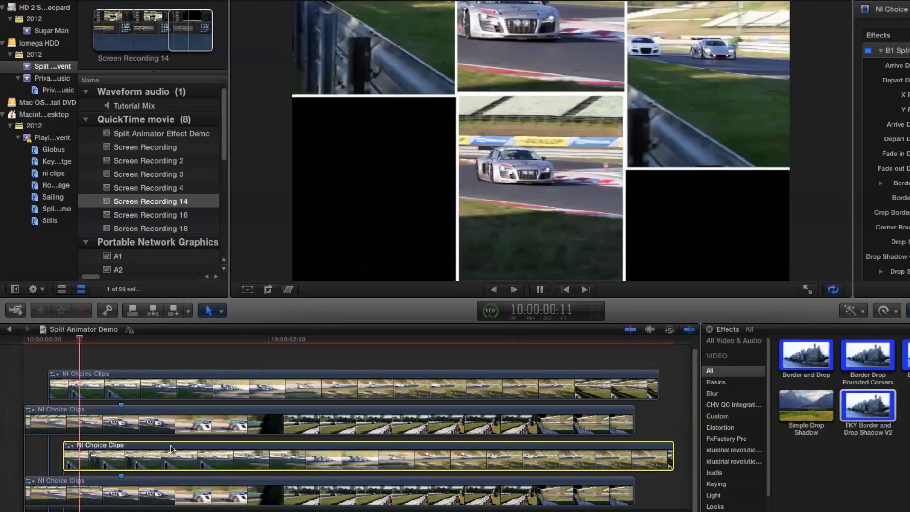
pyautogui.press('space')
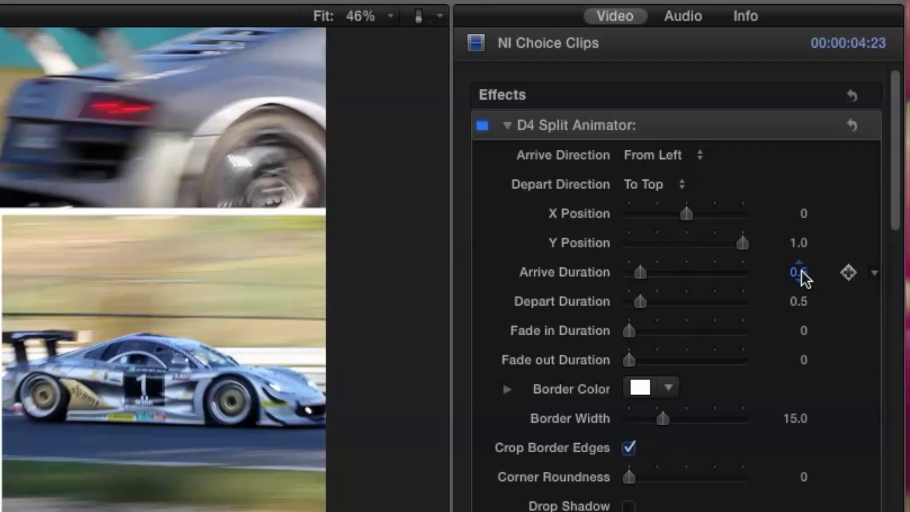
# Change the top band's D4 Arrive Duration to 1.0
pyautogui.click(801, 273)
pyautogui.write('1')
pyautogui.press('Return')
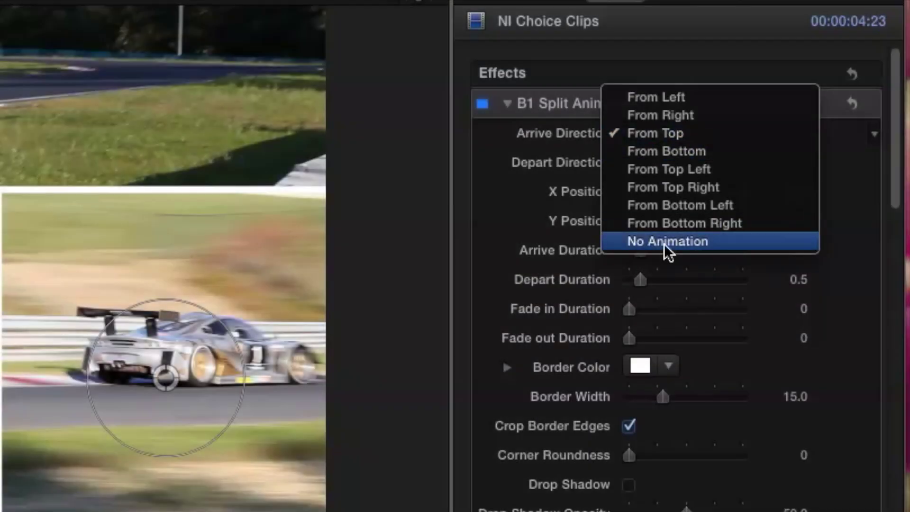
# Set the B1 panel's Arrive Direction to No Animation and its Fade in Duration to 0.5
pyautogui.click(620, 244)
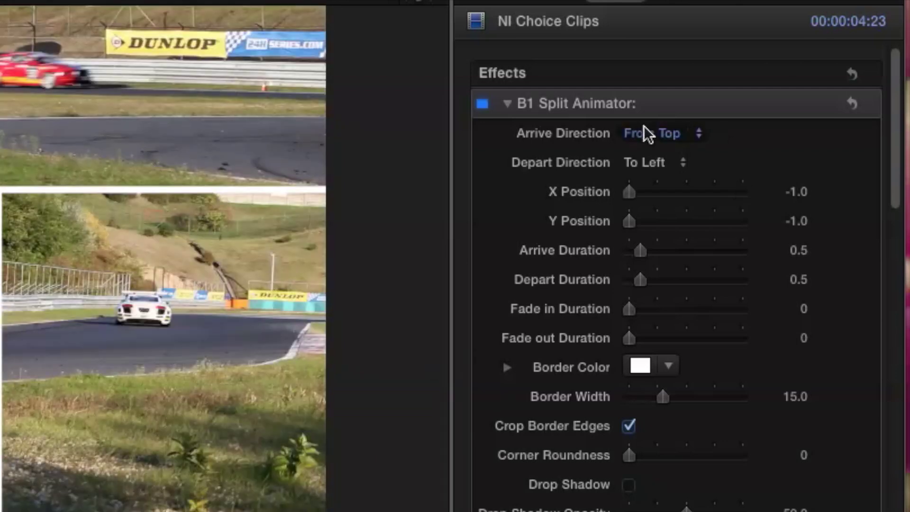
pyautogui.click(645, 134)
pyautogui.click(654, 243)
pyautogui.scroll(-5, 889, 243)
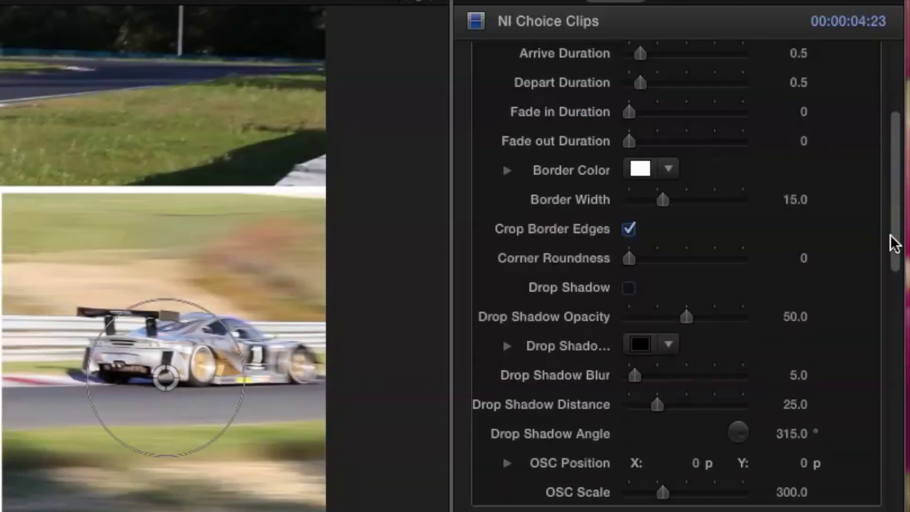
pyautogui.moveTo(806, 146); pyautogui.dragTo(807, 150)
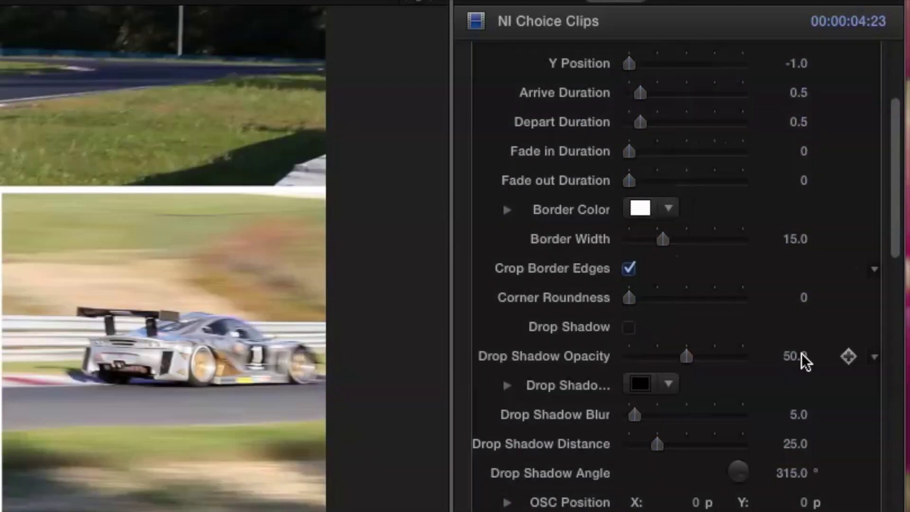
pyautogui.click(802, 150)
pyautogui.write('0.5')
pyautogui.press('Return')
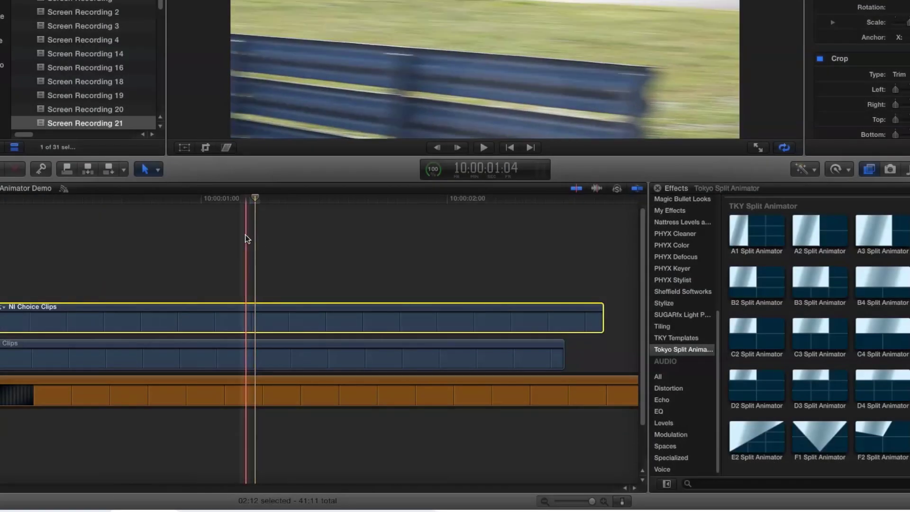
# Apply the F2 Split Animator layout to both racing clips
pyautogui.click(246, 238)
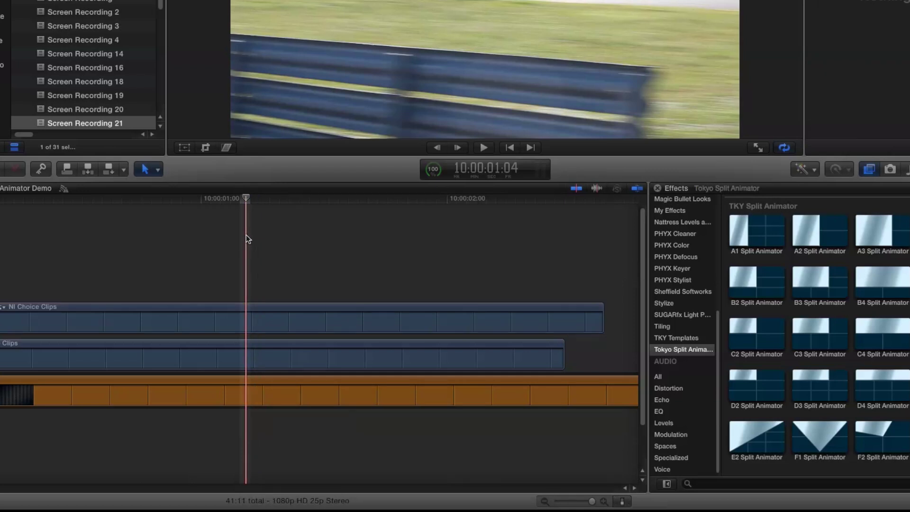
pyautogui.moveTo(880, 433); pyautogui.dragTo(240, 325)
pyautogui.moveTo(871, 429); pyautogui.dragTo(216, 365)
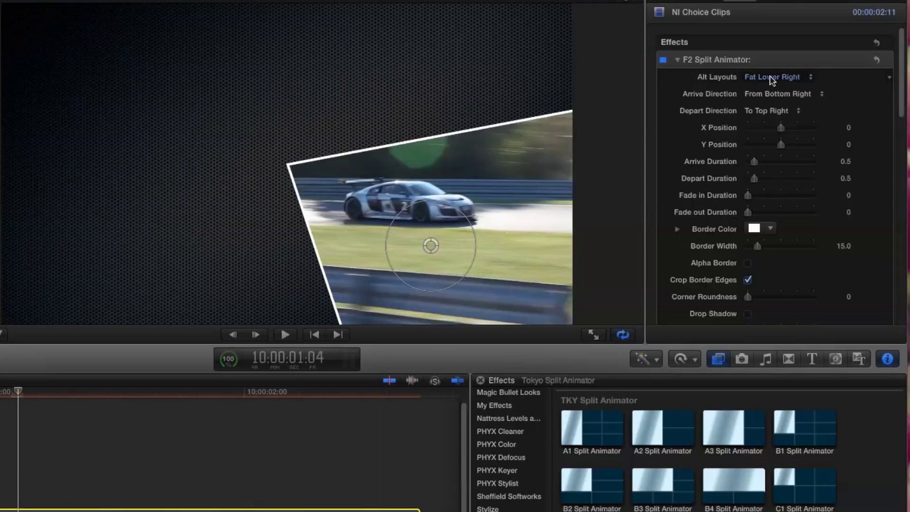
# Choose the Fat Upper Left alt layout for one clip and Thin Upper Right for the other
pyautogui.click(771, 78)
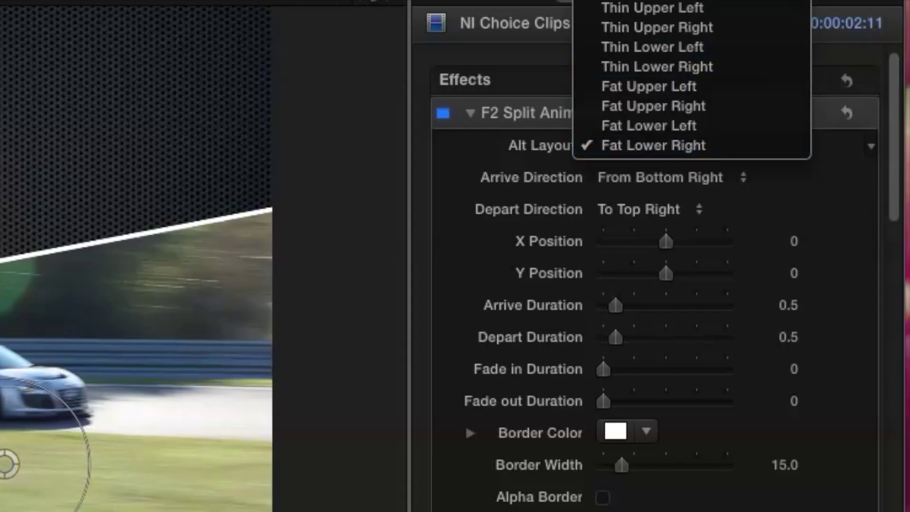
pyautogui.click(684, 88)
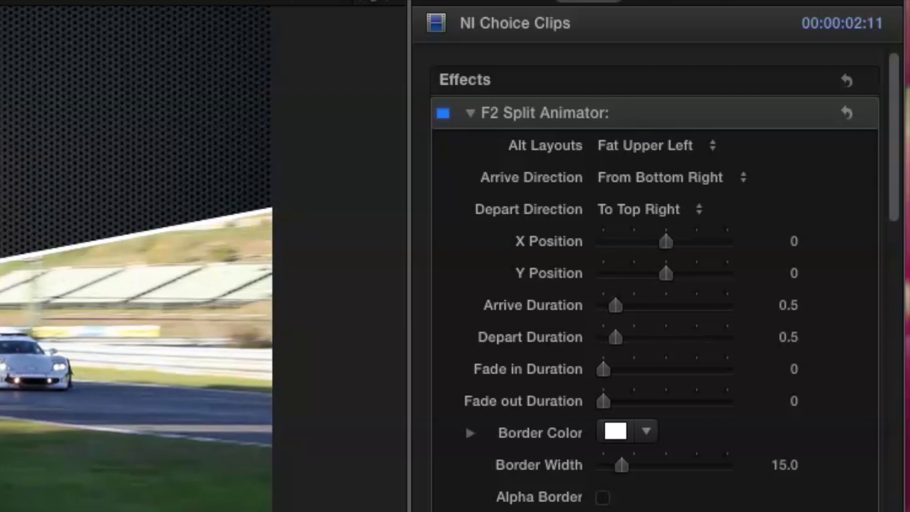
pyautogui.click(653, 145)
pyautogui.click(680, 169)
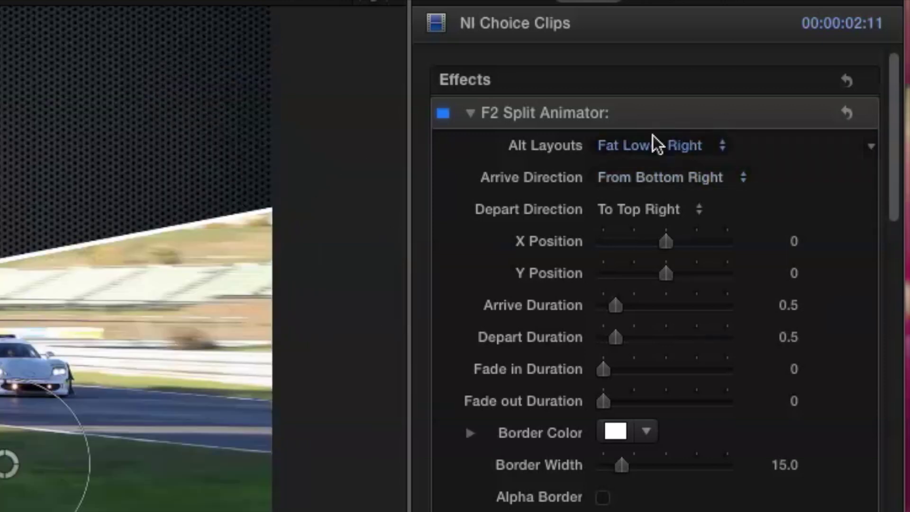
pyautogui.click(656, 145)
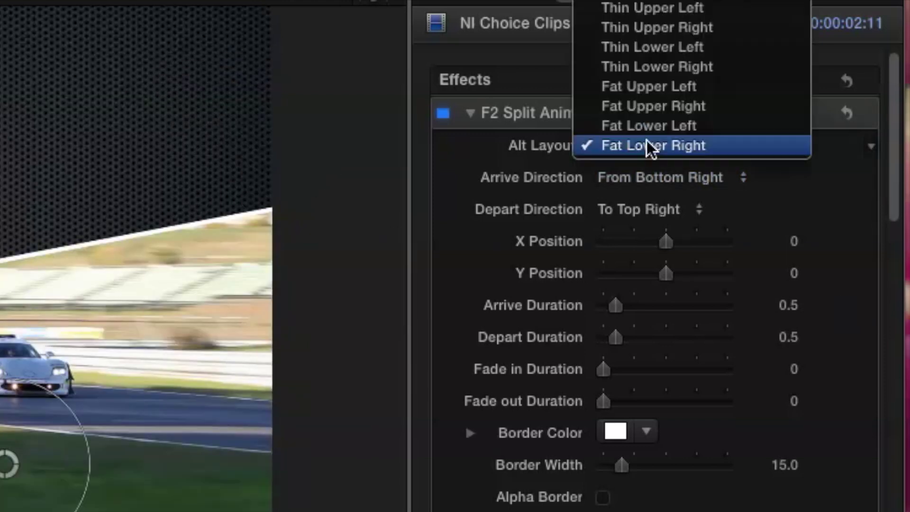
pyautogui.click(682, 28)
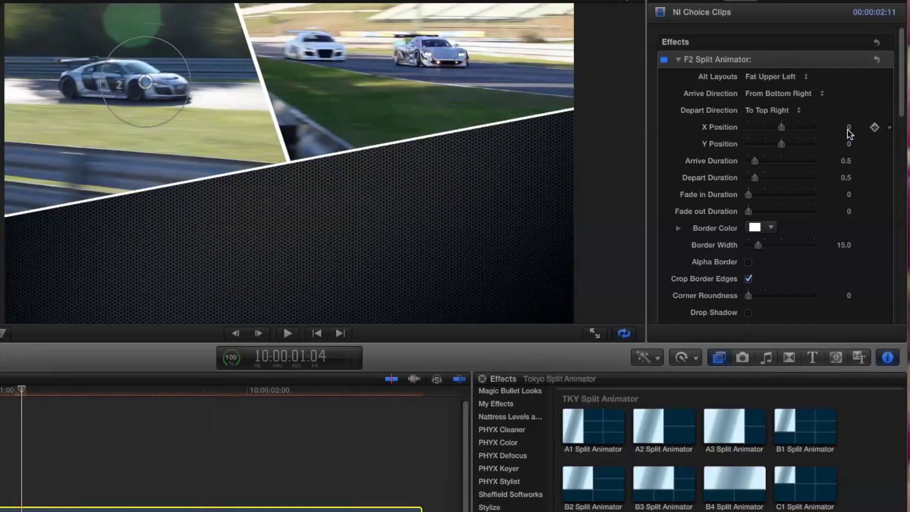
# Move the Fat Upper Left box to X Position 0.2 and Y Position -0.4
pyautogui.moveTo(849, 131); pyautogui.dragTo(848, 141)
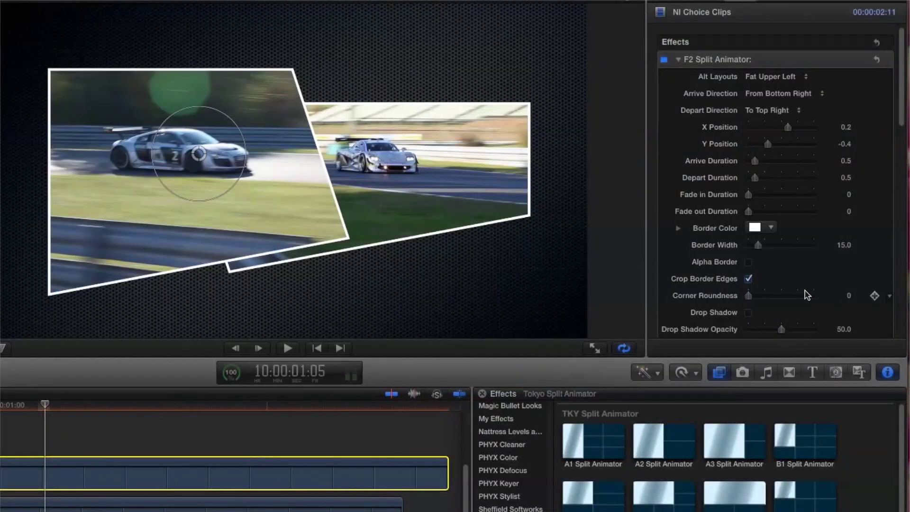
# Set the upper box's Corner Roundness to 15
pyautogui.click(848, 295)
pyautogui.write('15.')
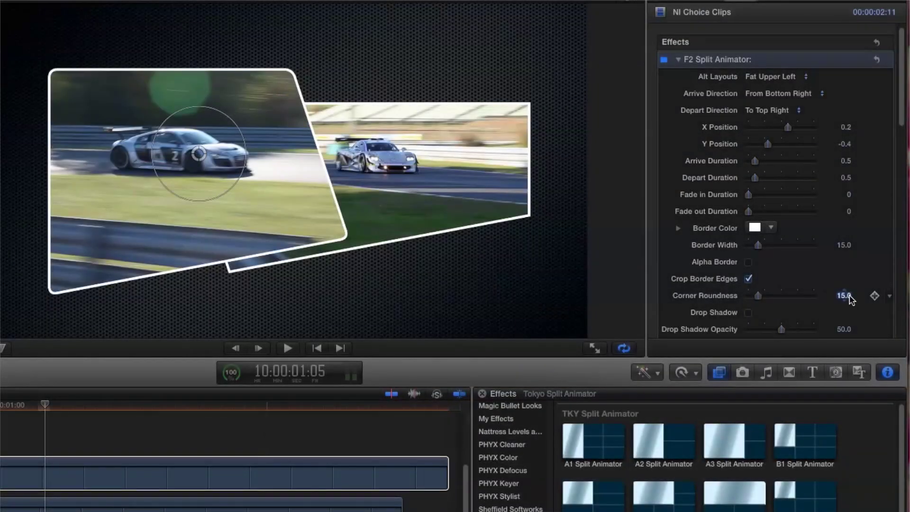
pyautogui.press('Return')
# Give the lower clip's box Corner Roundness 15 and turn on its drop shadow
pyautogui.click(158, 493)
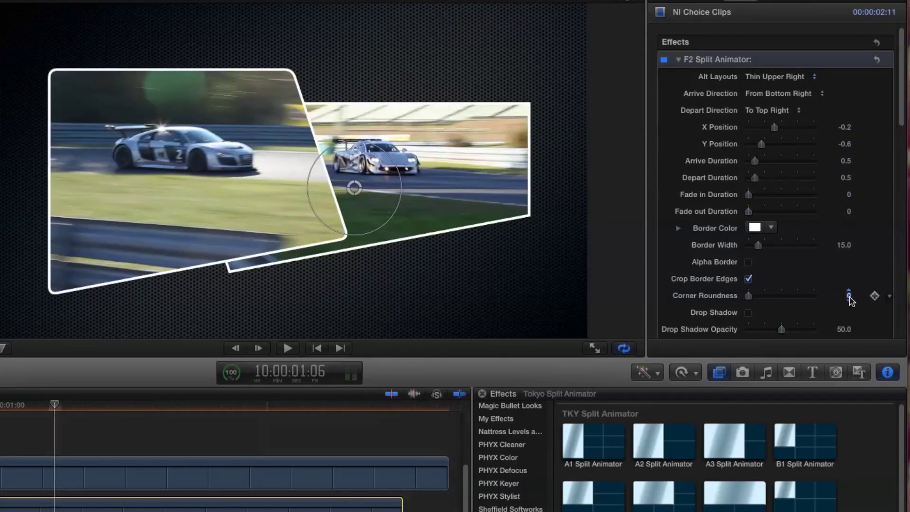
pyautogui.click(849, 297)
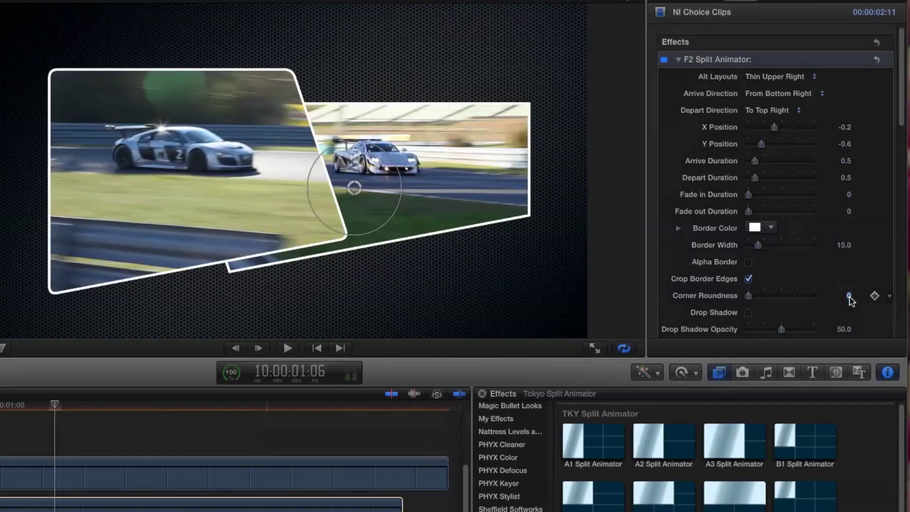
pyautogui.write('15')
pyautogui.press('Return')
pyautogui.click(748, 312)
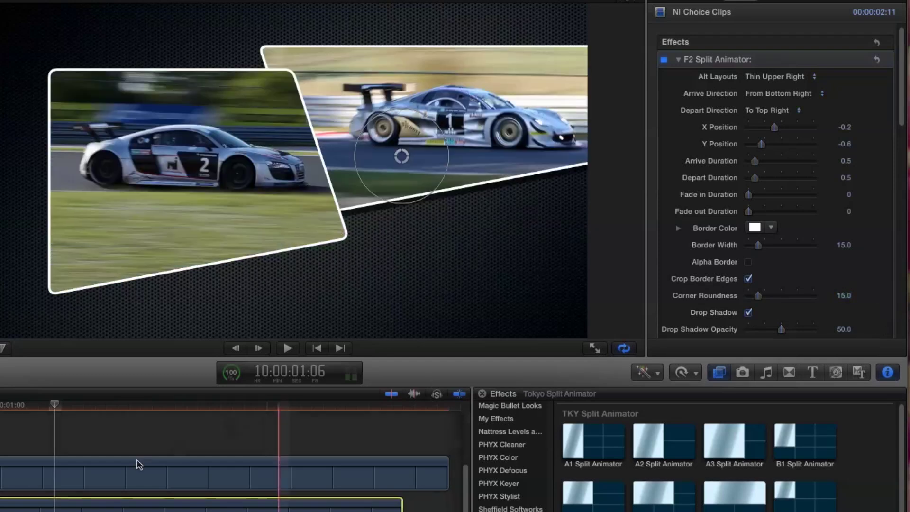
pyautogui.click(142, 465)
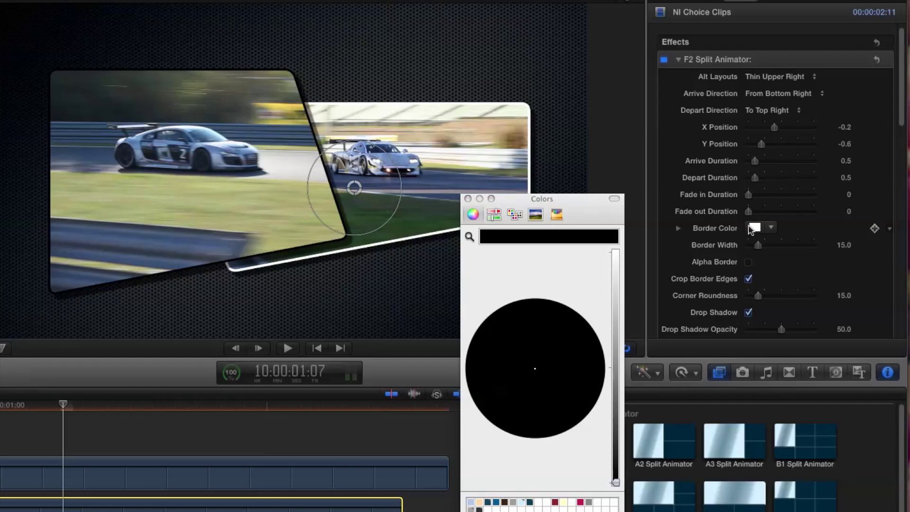
# Make the split box borders black and play the composite full screen
pyautogui.moveTo(615, 474)
pyautogui.mouseDown()
pyautogui.moveTo(615, 254)
pyautogui.moveTo(615, 474)
pyautogui.mouseUp()
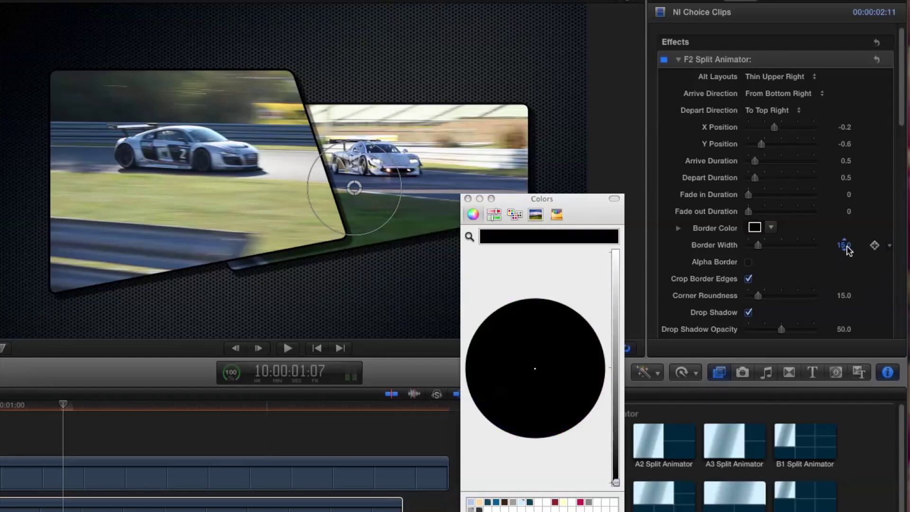
pyautogui.press('shift+super+f')
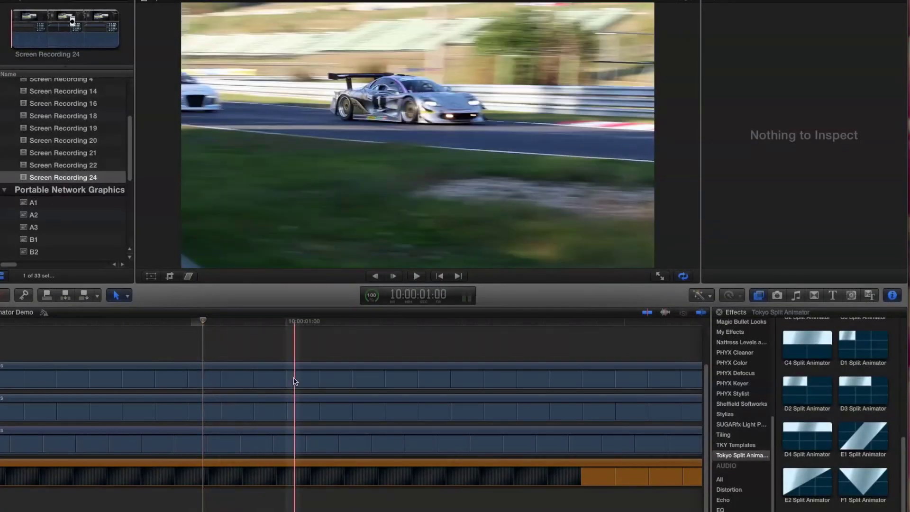
# Apply F1 Split Animator to the top clip, then select the stacked clips to check it
pyautogui.moveTo(862, 483); pyautogui.dragTo(376, 445)
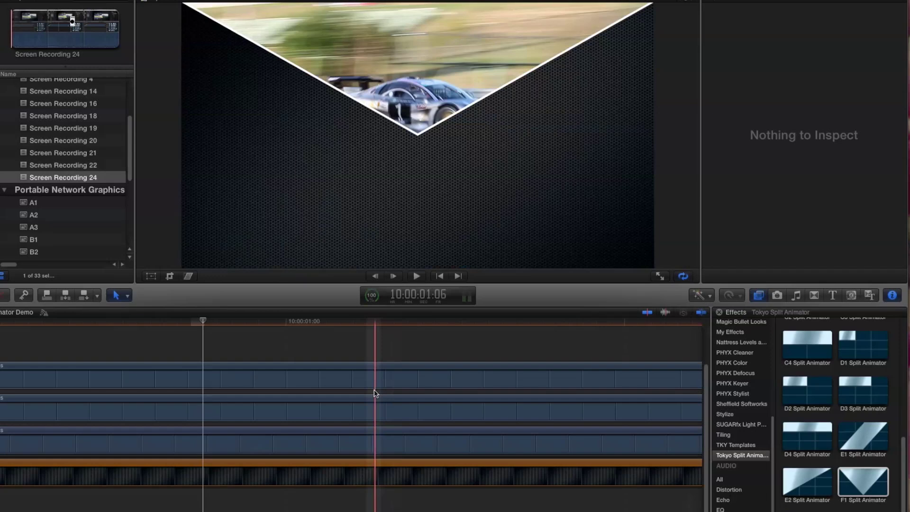
pyautogui.click(384, 416)
pyautogui.keyDown('super'); pyautogui.click(389, 448); pyautogui.keyUp('super')
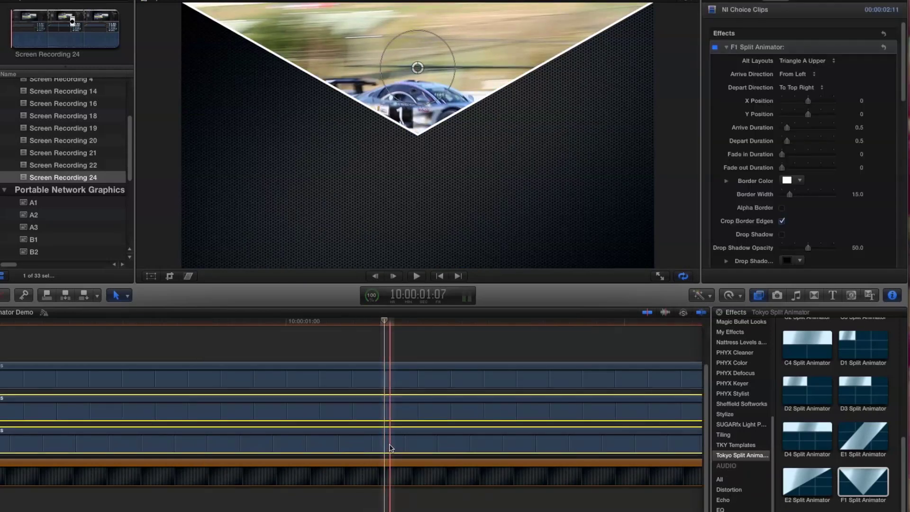
pyautogui.click(386, 377)
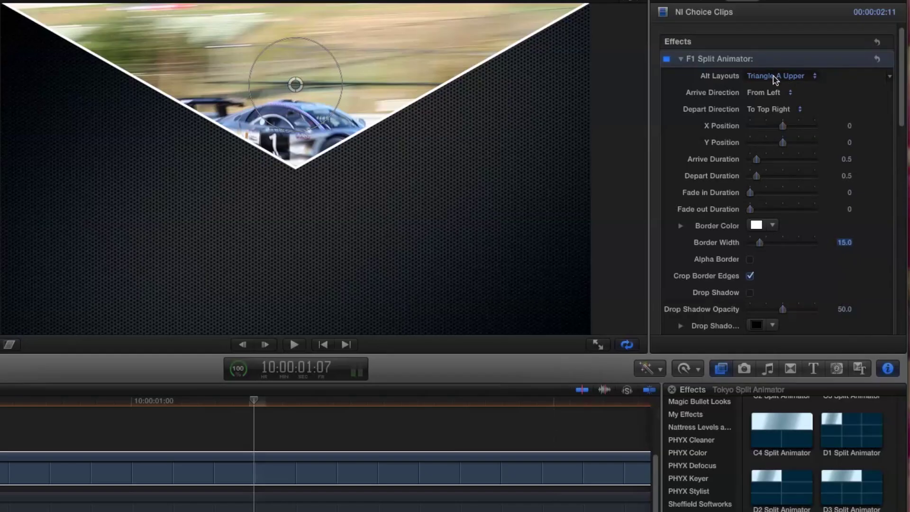
# Switch the top clip to Triangle B Upper with border width 75 and Crop Border Edges off
pyautogui.click(800, 62)
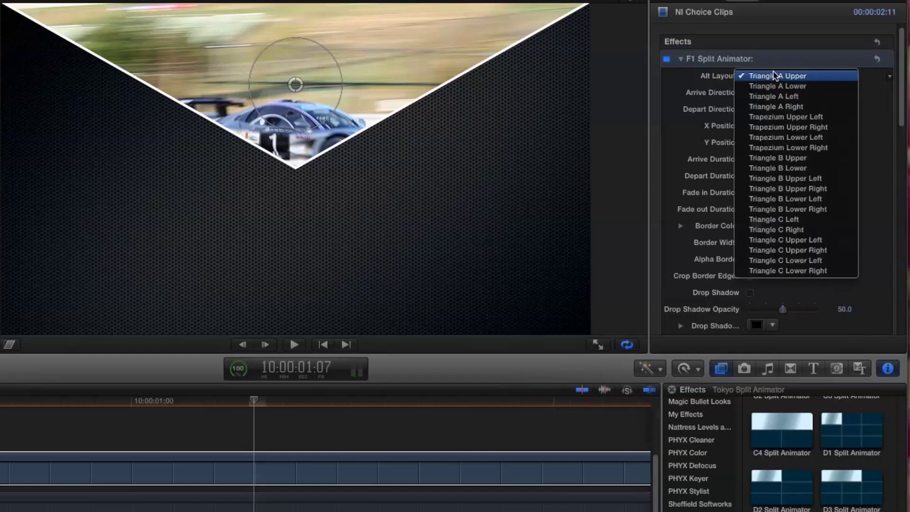
pyautogui.click(777, 157)
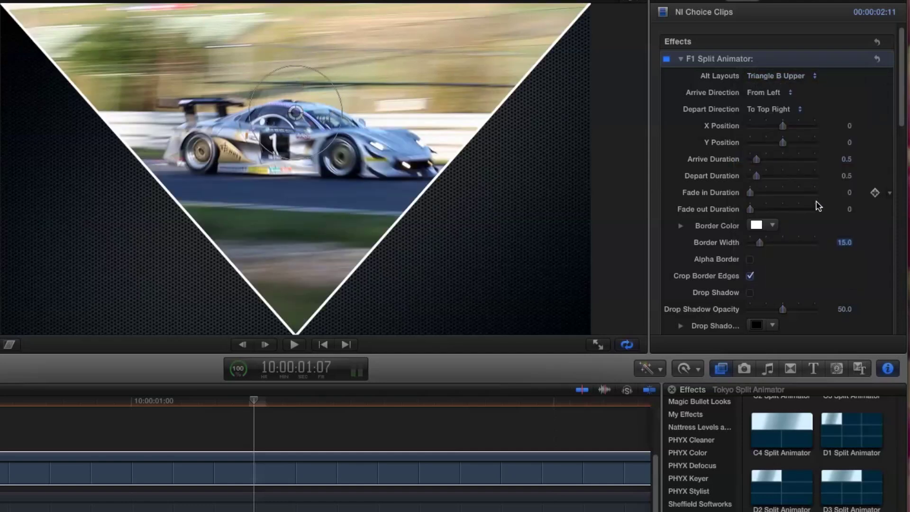
pyautogui.click(843, 242)
pyautogui.write('75')
pyautogui.press('Return')
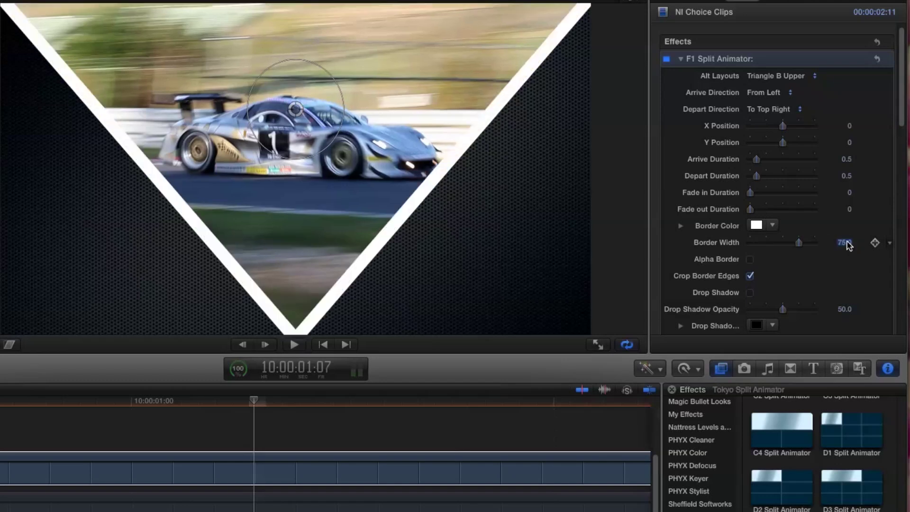
pyautogui.click(749, 276)
pyautogui.click(750, 276)
pyautogui.click(750, 276)
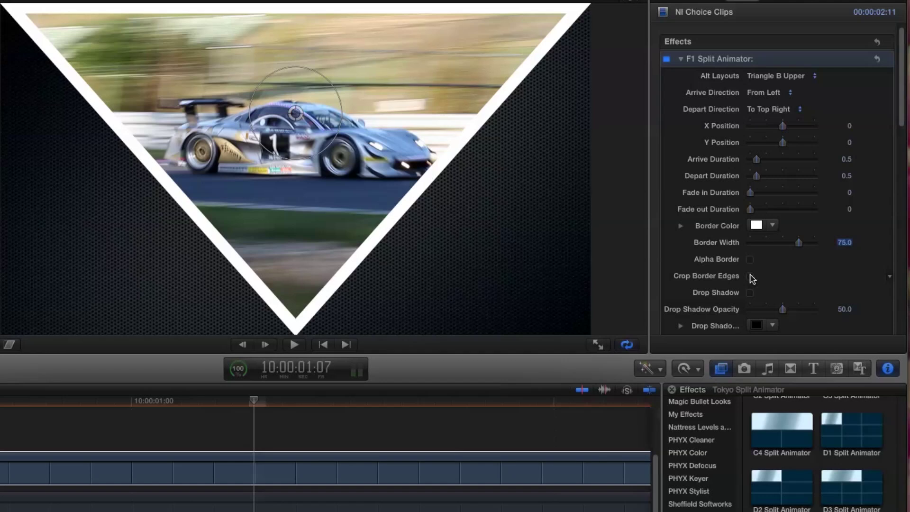
# Turn on Alpha Border so the triangle's border is transparent
pyautogui.click(750, 259)
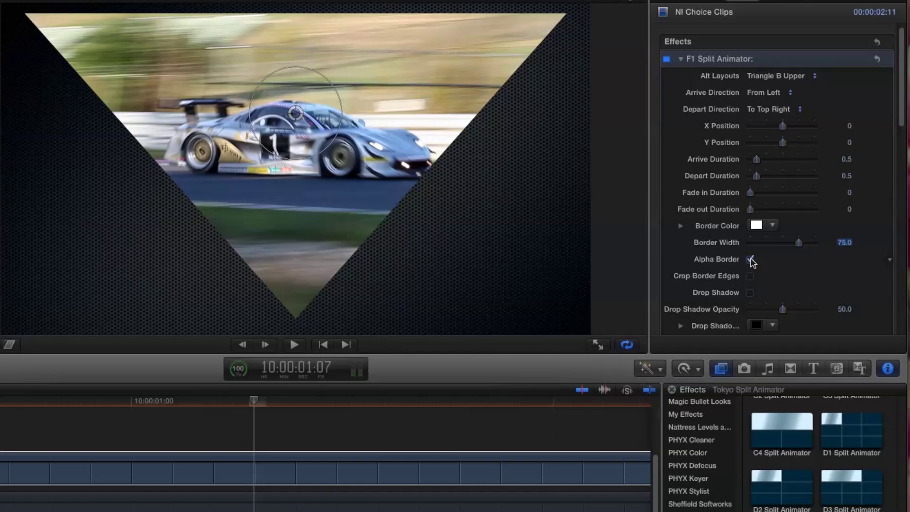
pyautogui.click(749, 260)
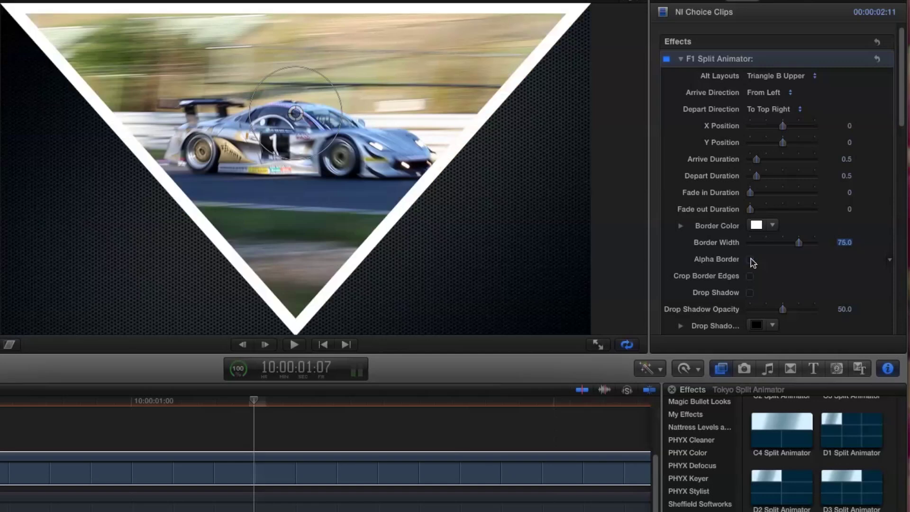
pyautogui.click(750, 260)
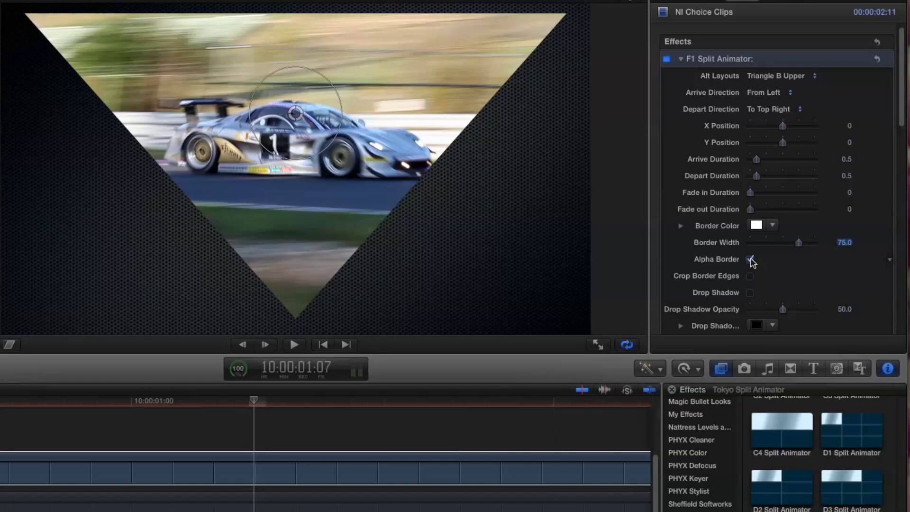
# Enable Drop Shadow and set Drop Shadow Blur to 25
pyautogui.click(749, 292)
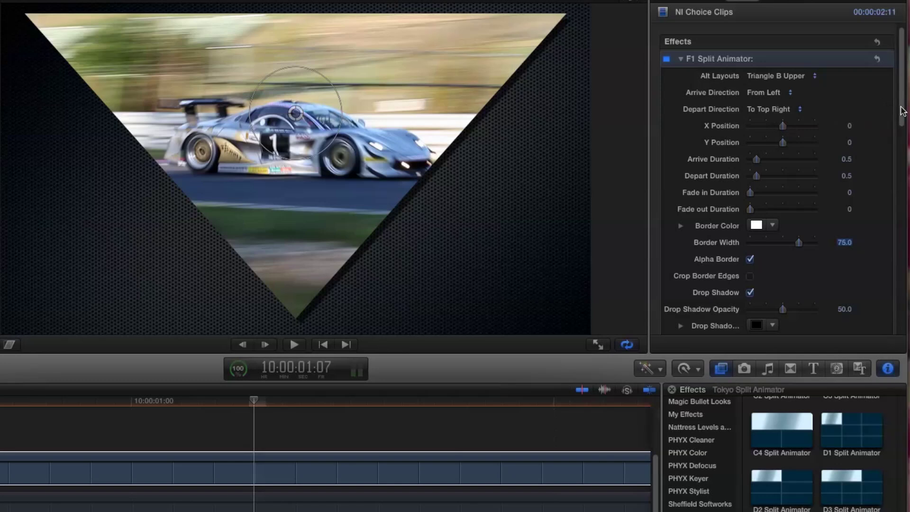
pyautogui.moveTo(902, 111); pyautogui.dragTo(901, 144)
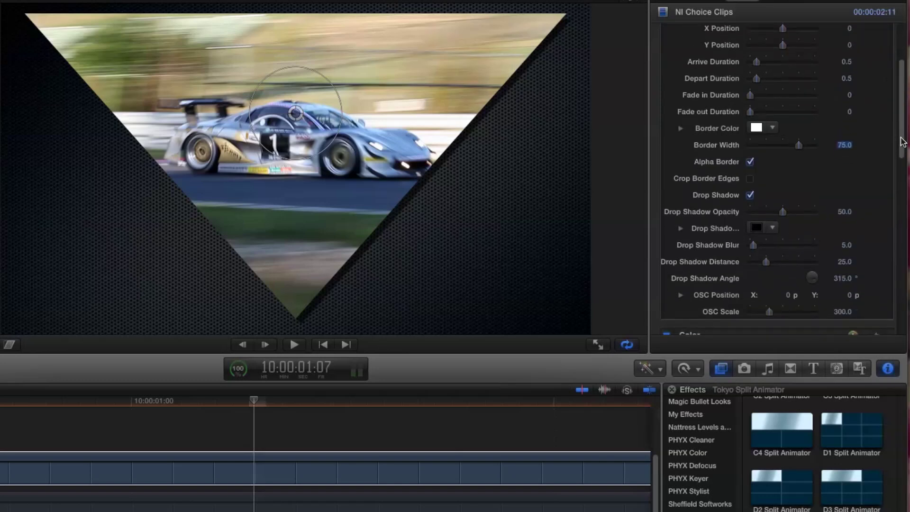
pyautogui.click(847, 243)
pyautogui.write('25')
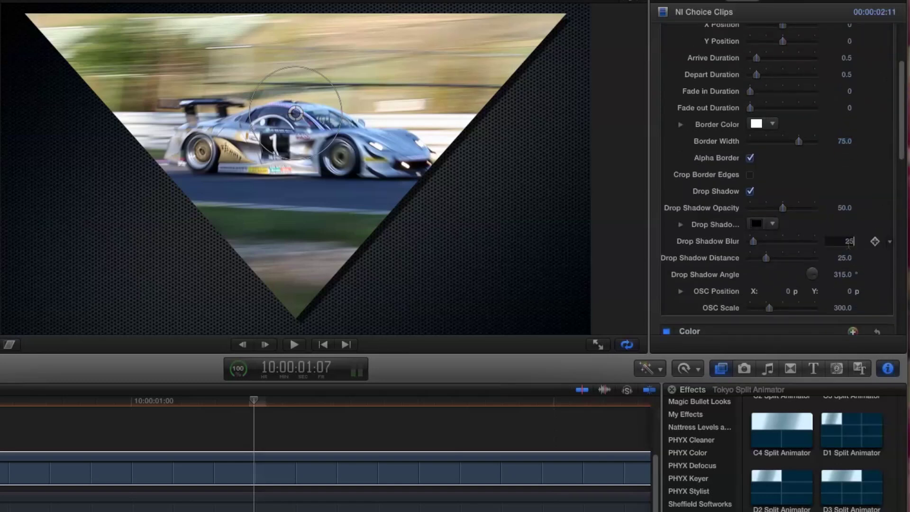
pyautogui.press('Return')
# Set the bottom clip's Alt Layout to Triangle B Lower Left
pyautogui.click(258, 460)
pyautogui.click(262, 495)
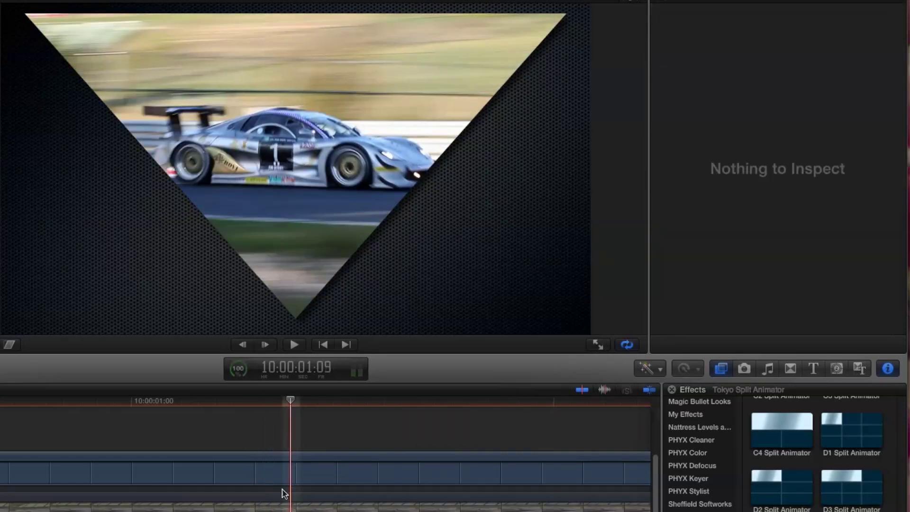
pyautogui.click(282, 507)
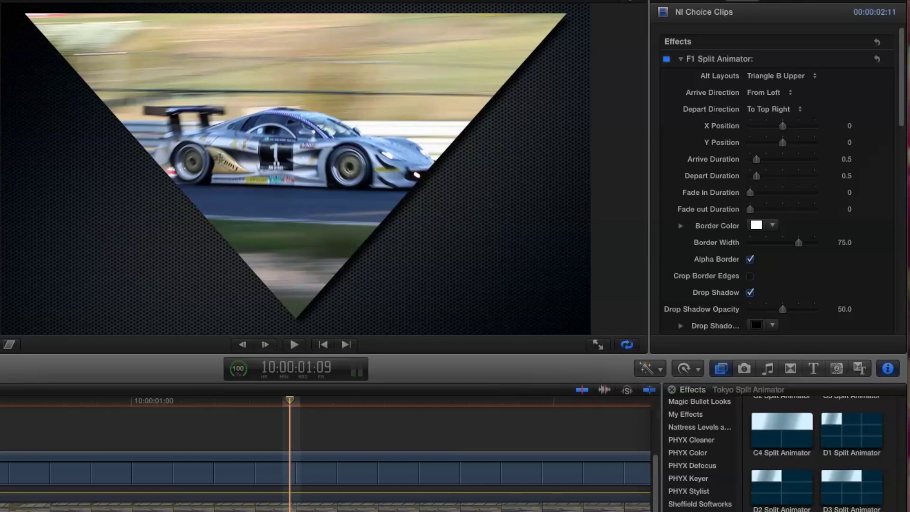
pyautogui.click(790, 78)
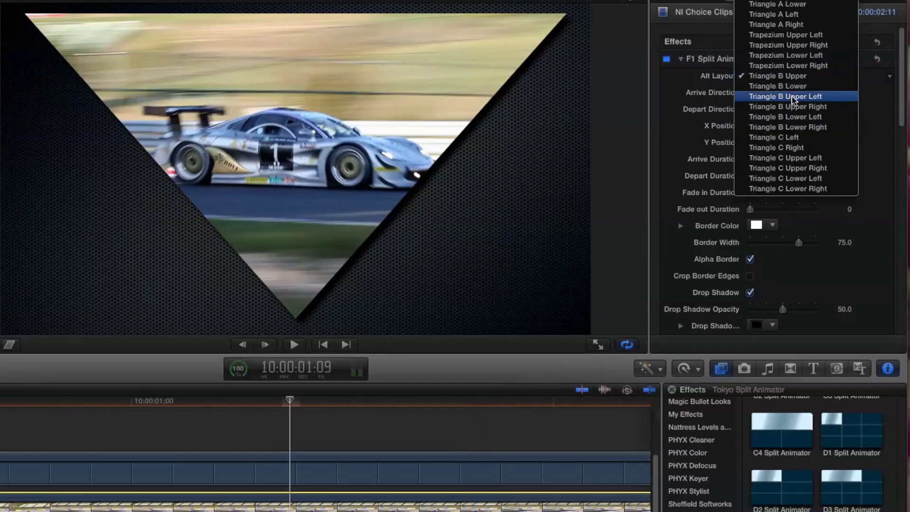
pyautogui.click(634, 242)
# Set the remaining clip's Alt Layout to Triangle B Lower Right
pyautogui.press('Left')
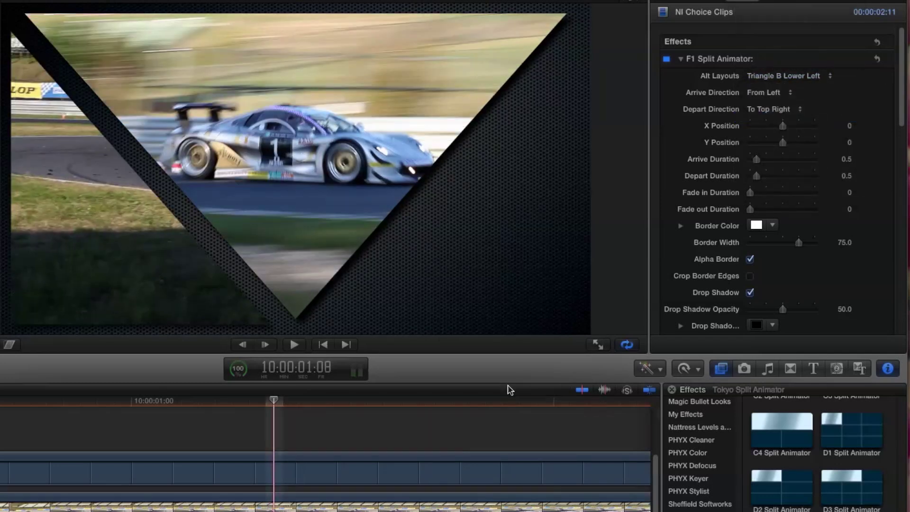
pyautogui.click(787, 76)
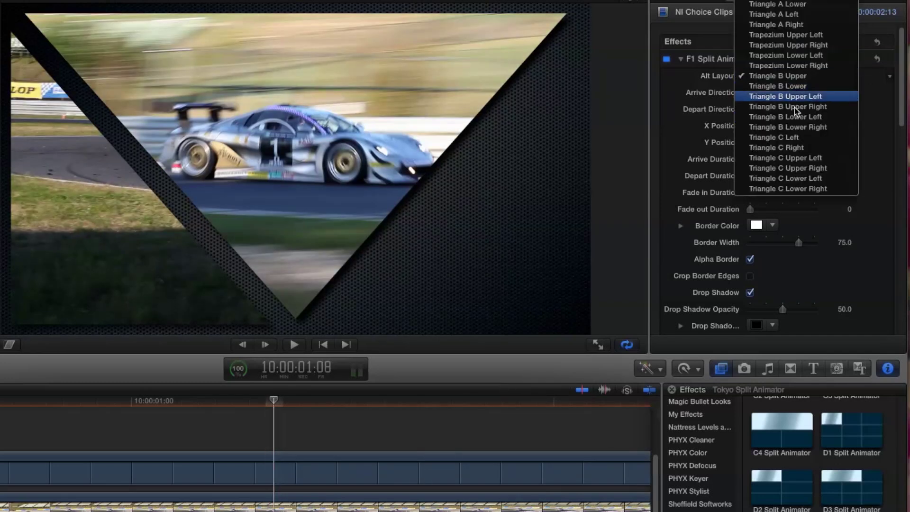
pyautogui.click(798, 127)
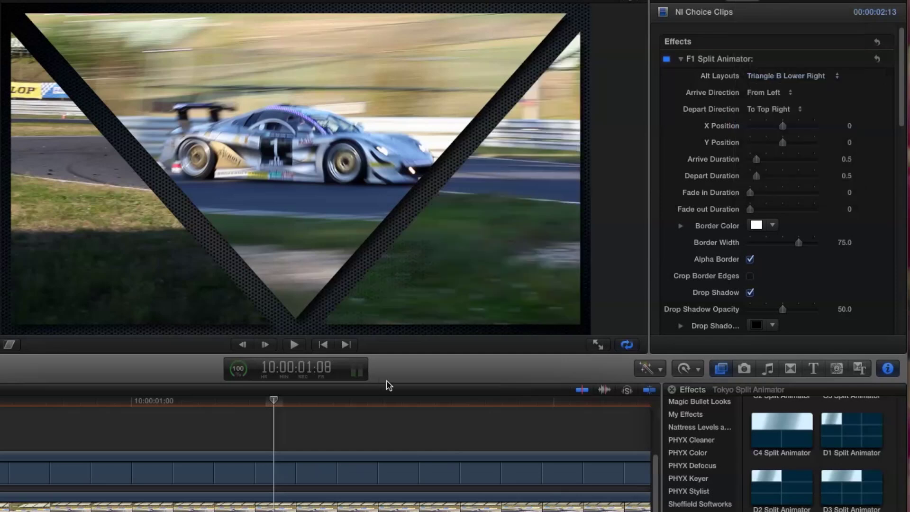
# Select the lower clip to check its triangle layout
pyautogui.click(270, 501)
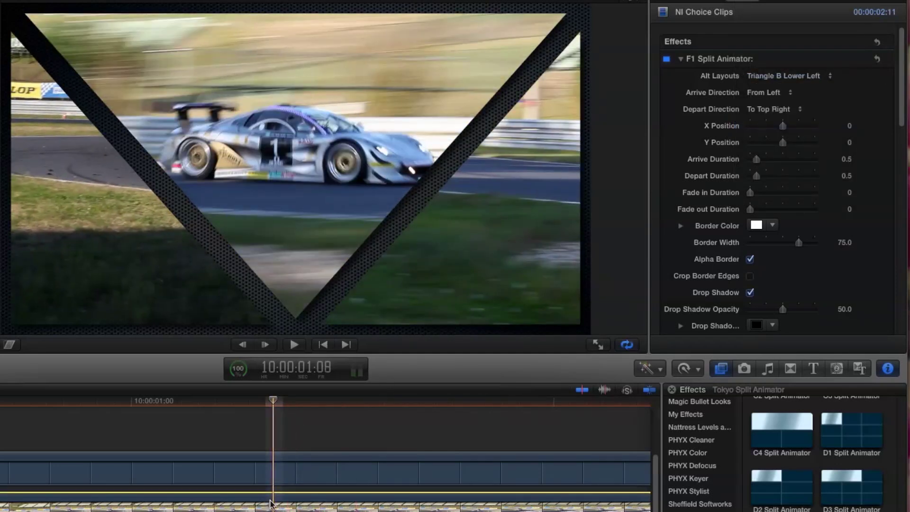